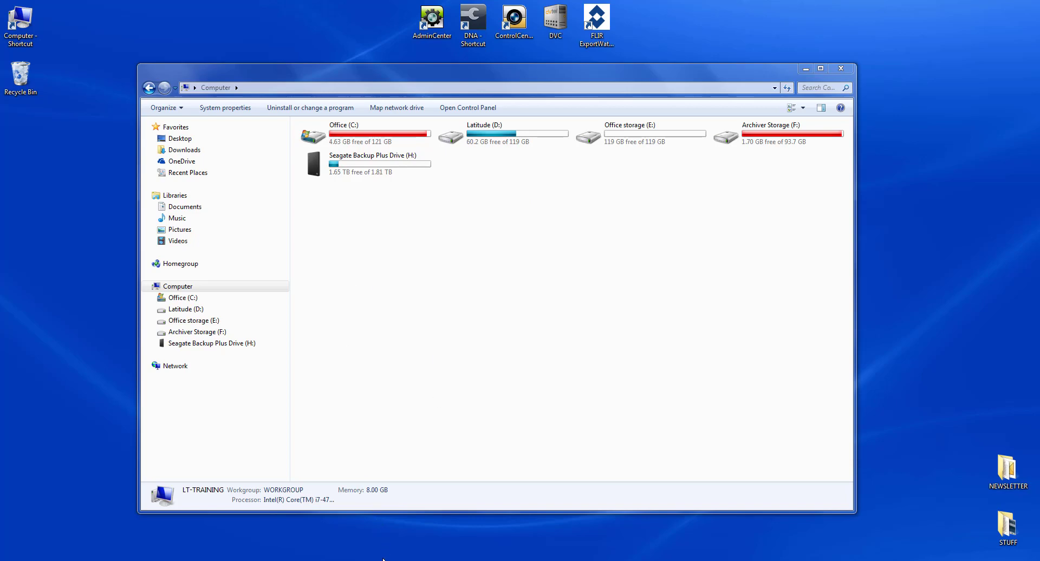
- Open Disk Management beside Explorer and select the 119.14 GB Office storage (E:) partition on Disk 0
click(402, 558)
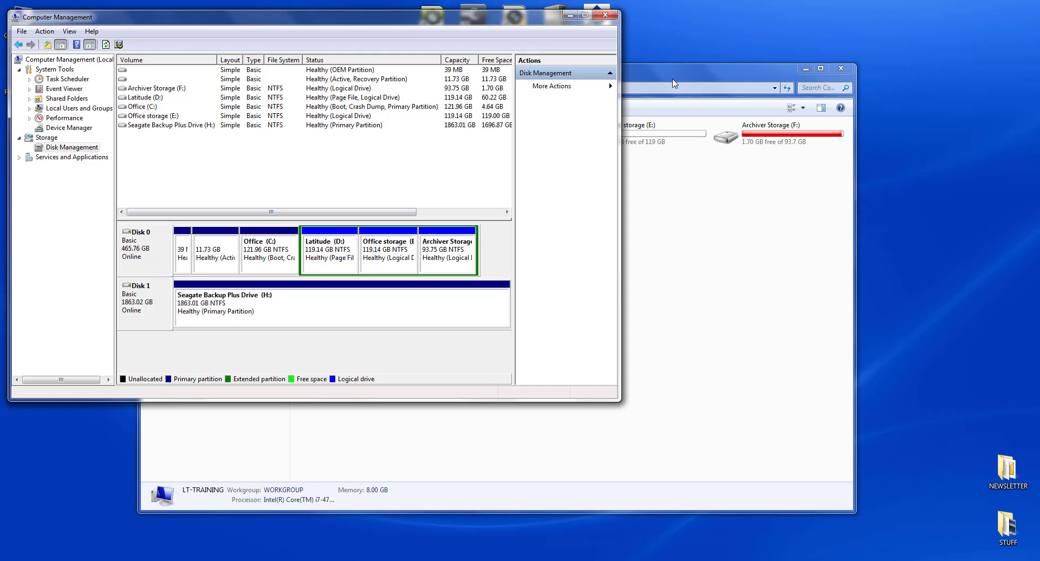
drag(689, 71, 781, 64)
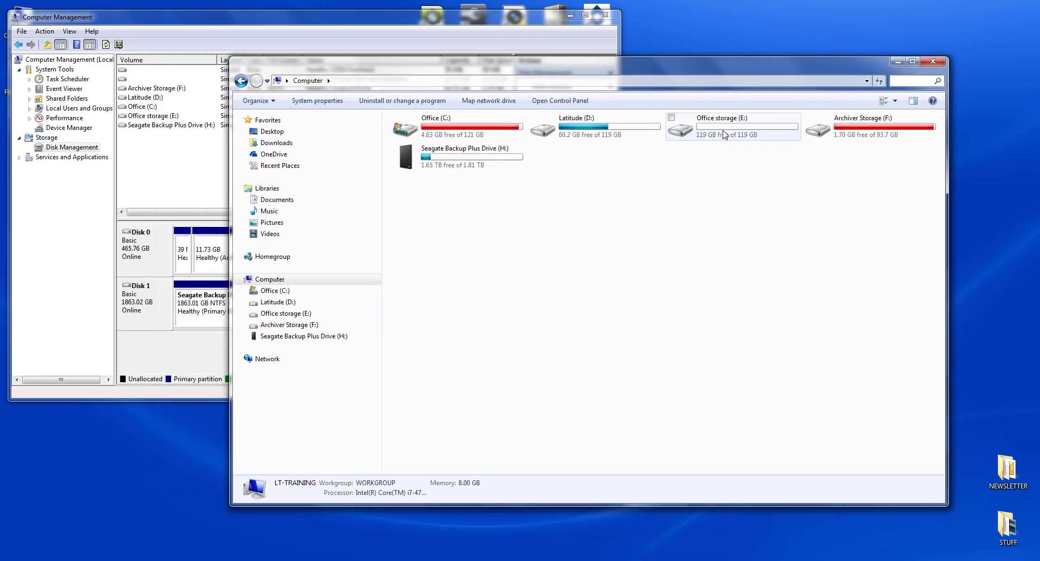
click(283, 25)
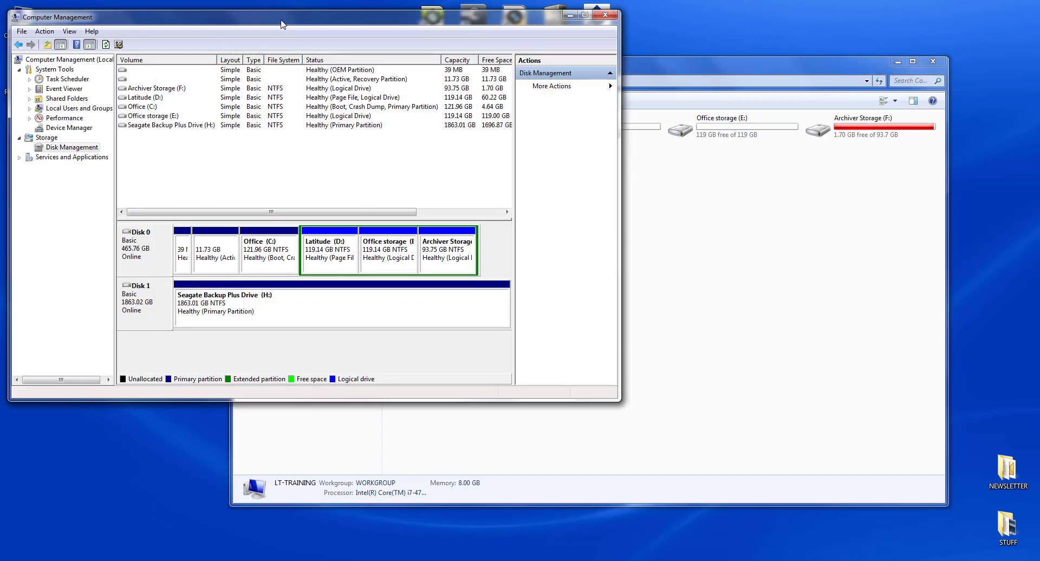
click(386, 254)
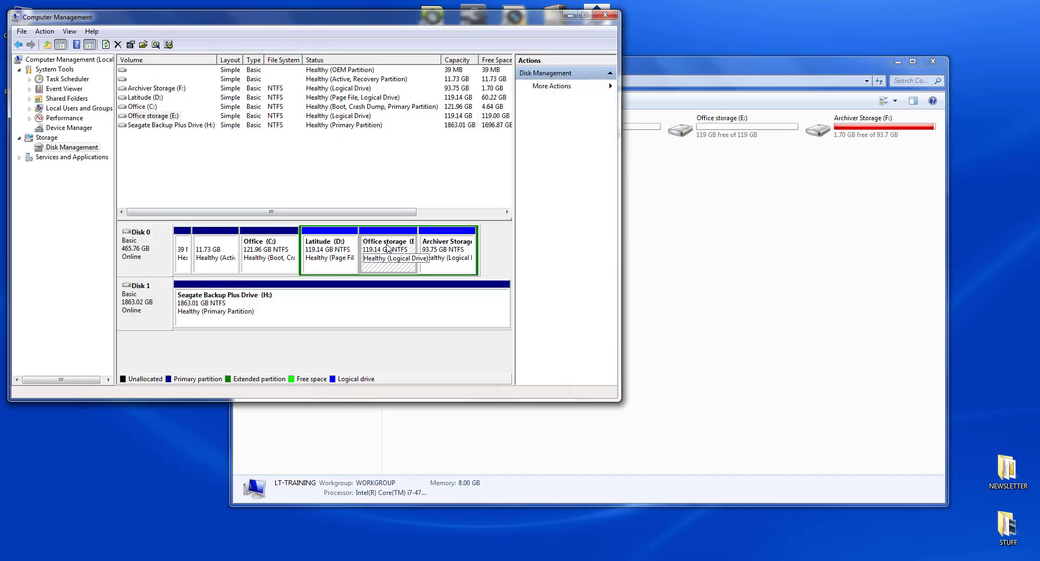
click(386, 251)
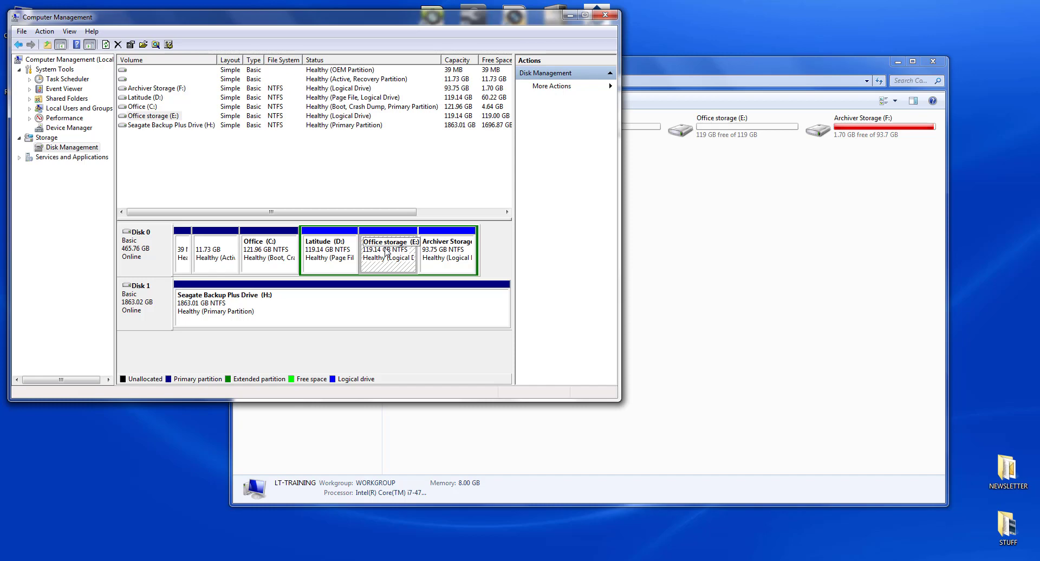
- Quick-format Office storage (E:) as NTFS with 64K allocation units, then close Computer Management
right_click(387, 252)
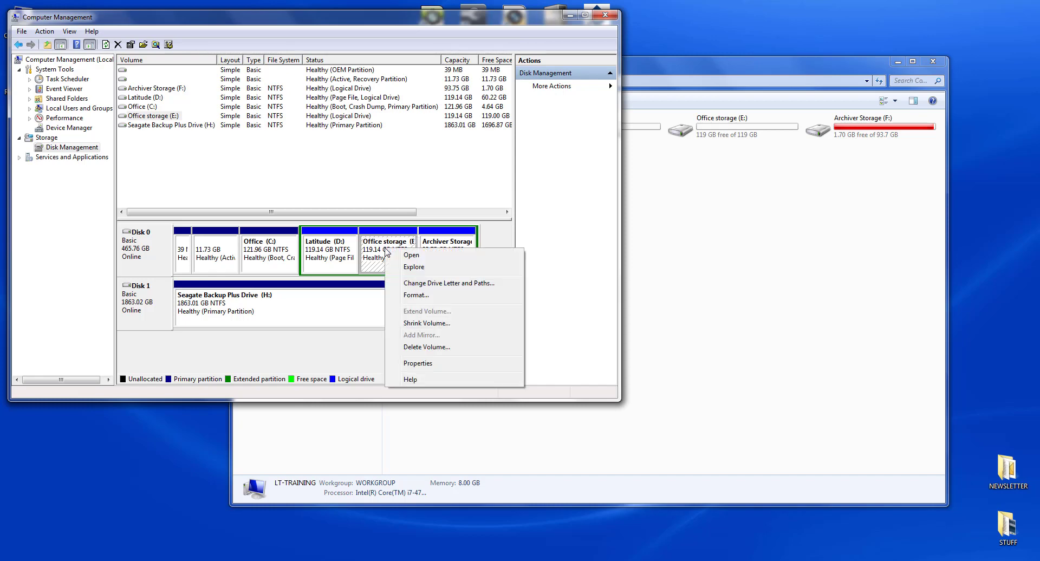
click(415, 295)
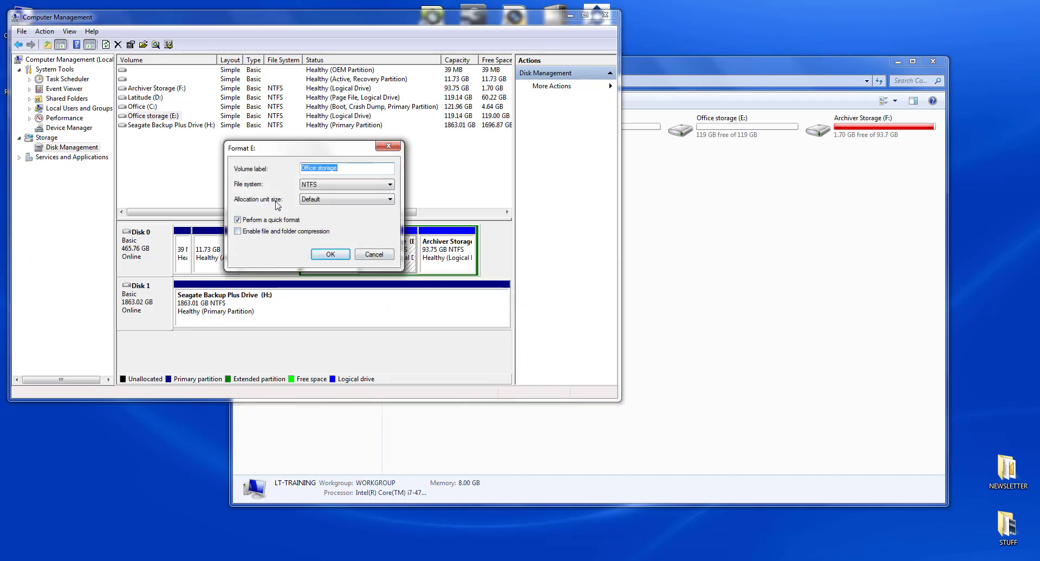
click(335, 201)
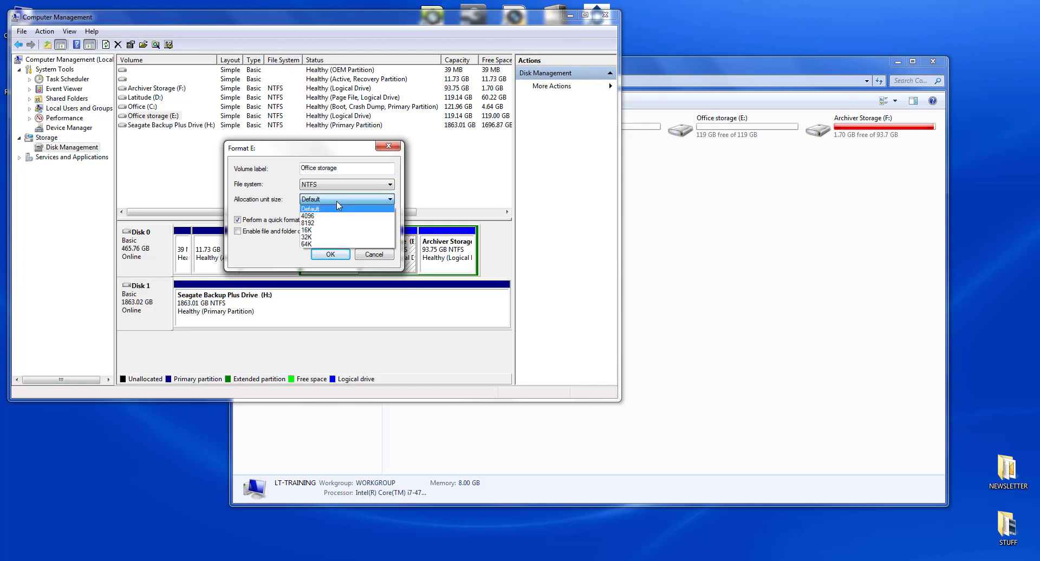
click(325, 244)
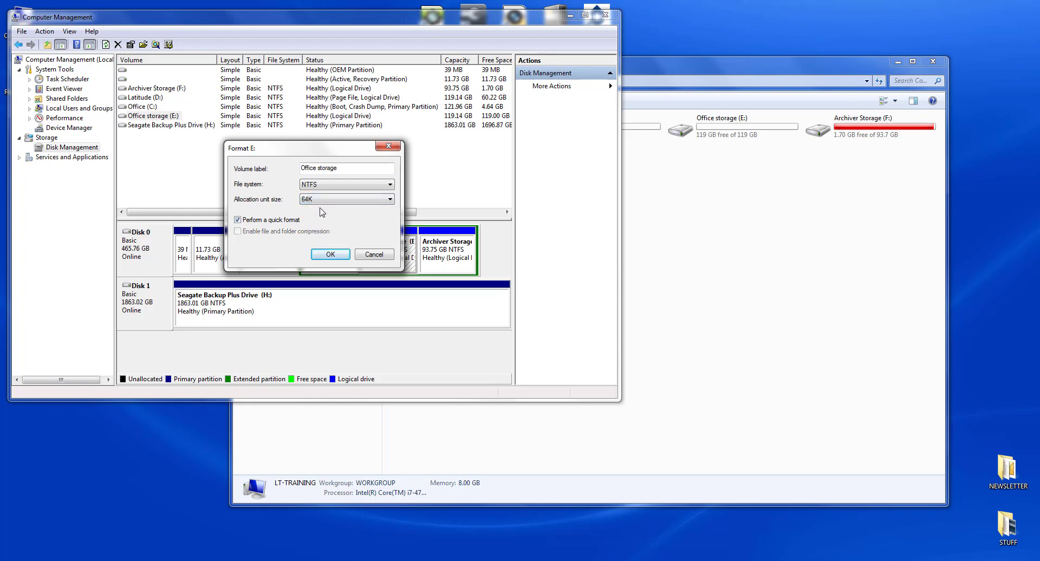
click(334, 253)
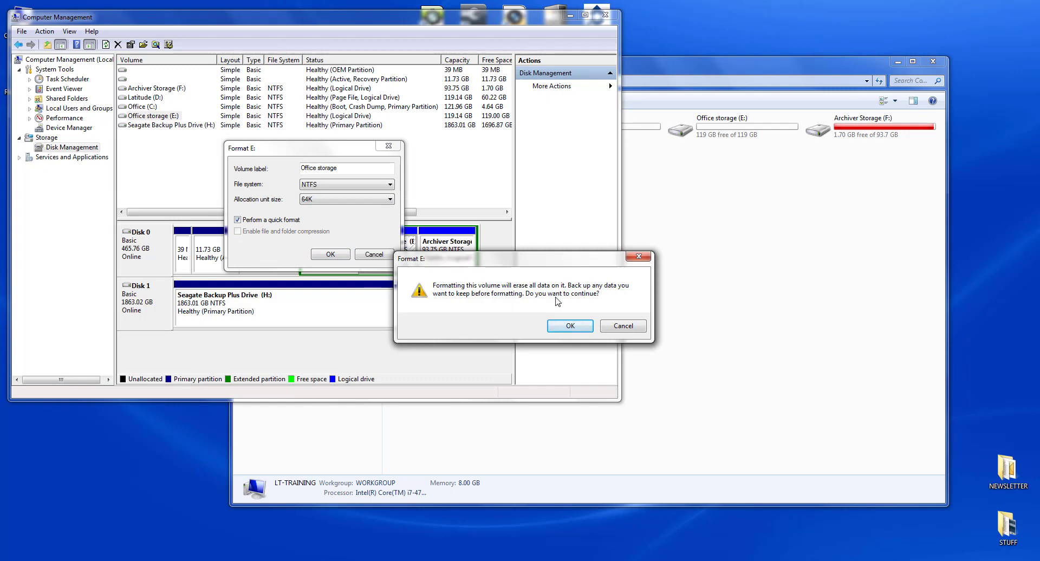
click(570, 328)
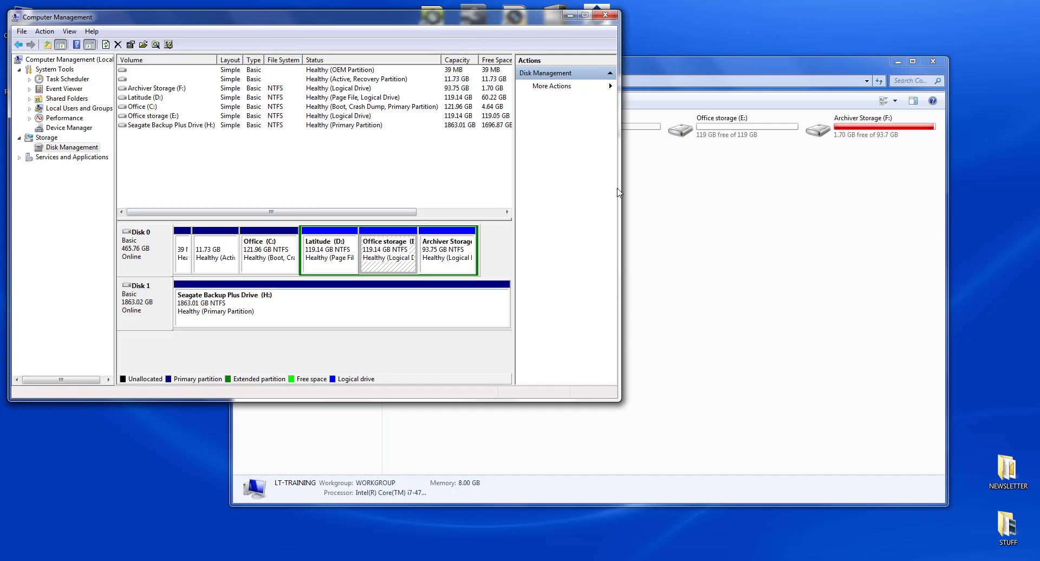
click(605, 15)
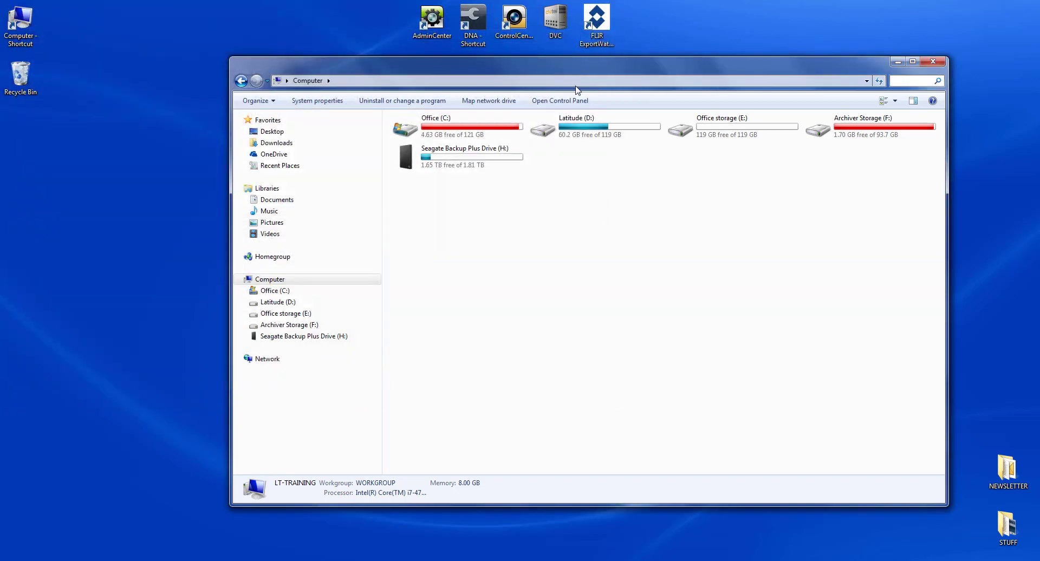
- Open the Office storage (E:) properties and turn off content indexing
click(704, 134)
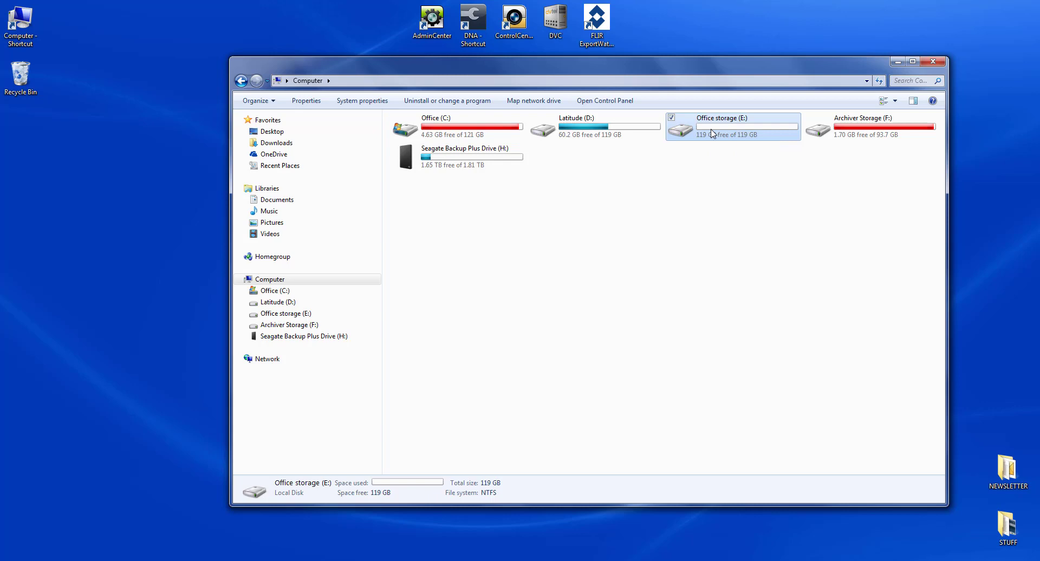
right_click(711, 130)
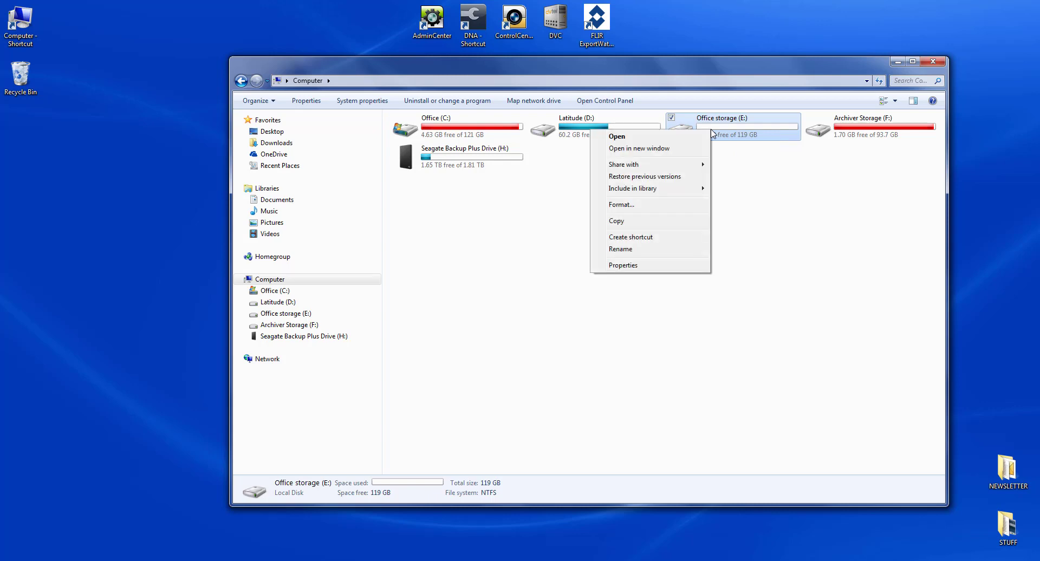
click(639, 264)
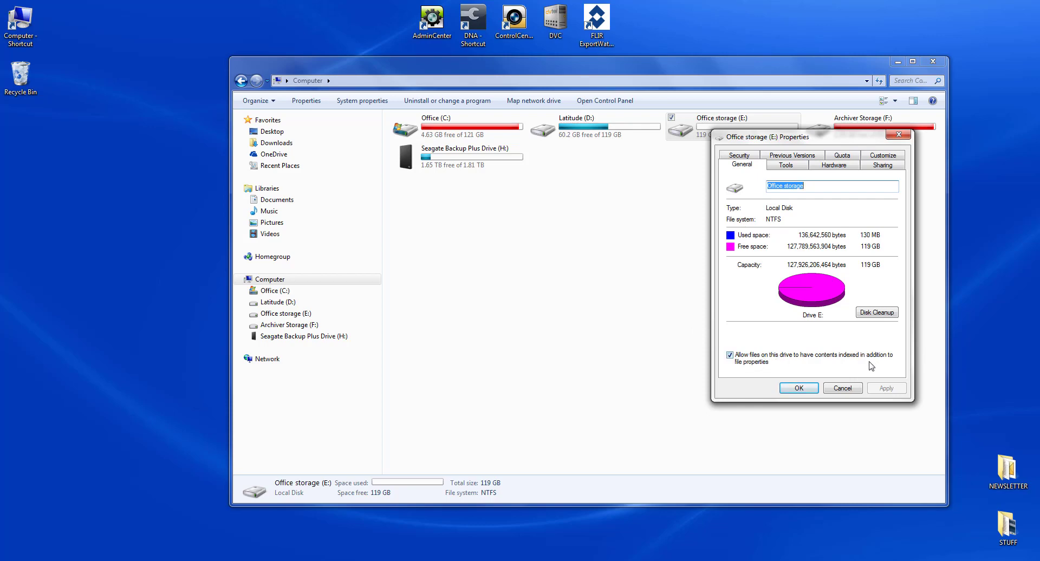
click(729, 355)
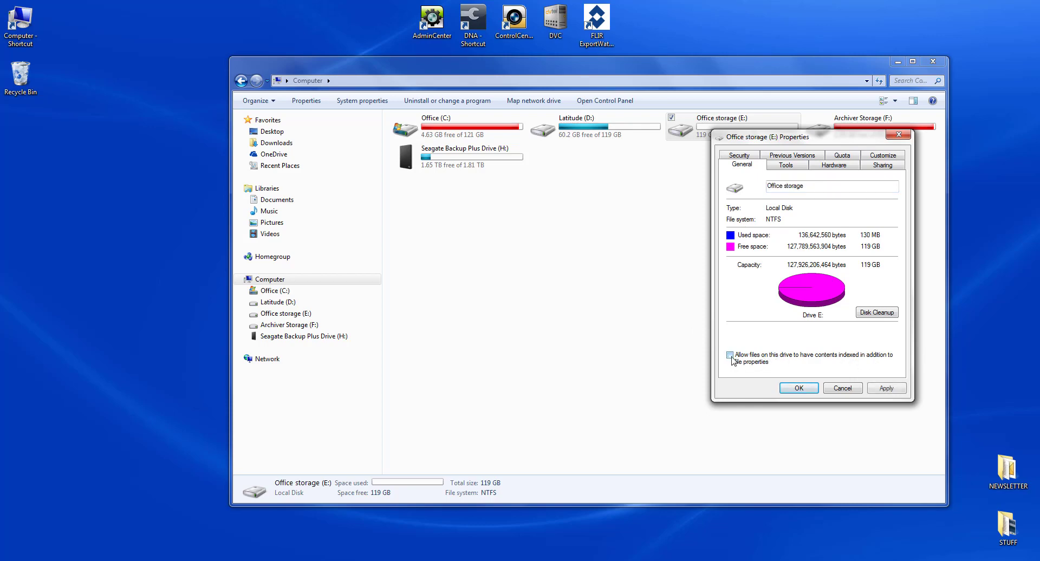
- Check the write-caching policy of the WDC disk in its hardware device properties
click(827, 168)
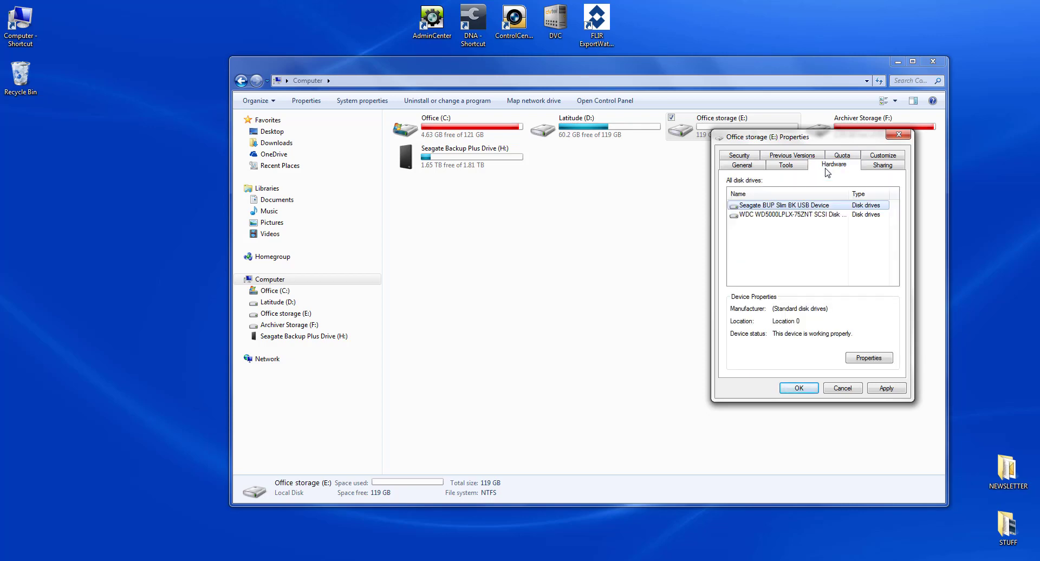
click(761, 217)
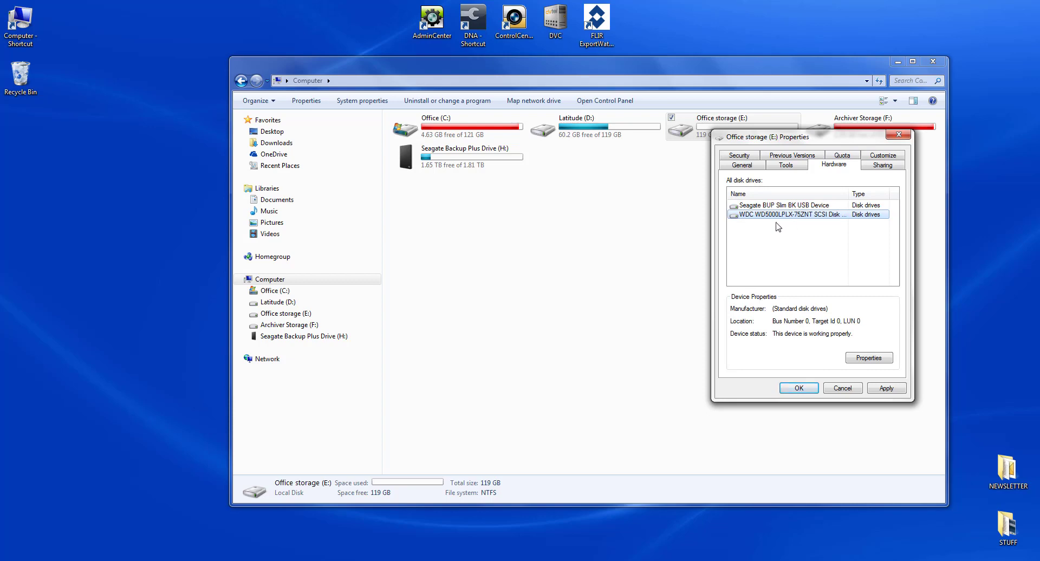
click(863, 359)
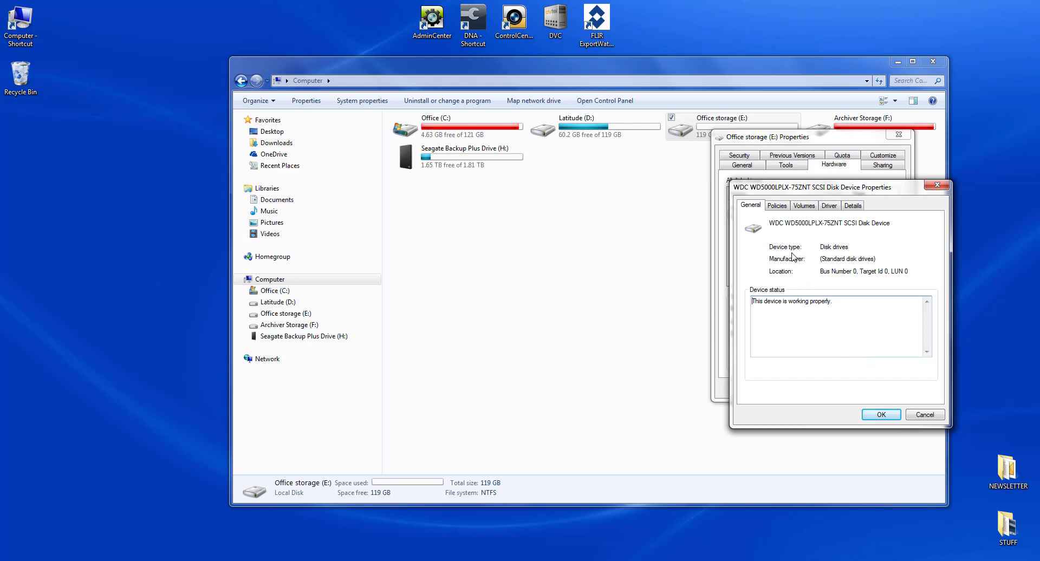
click(778, 205)
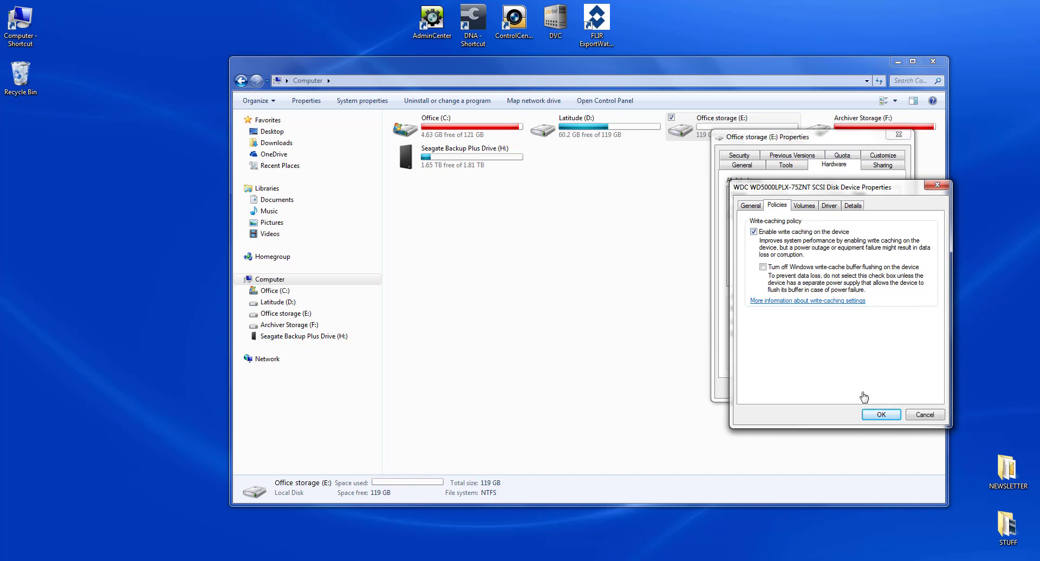
click(881, 414)
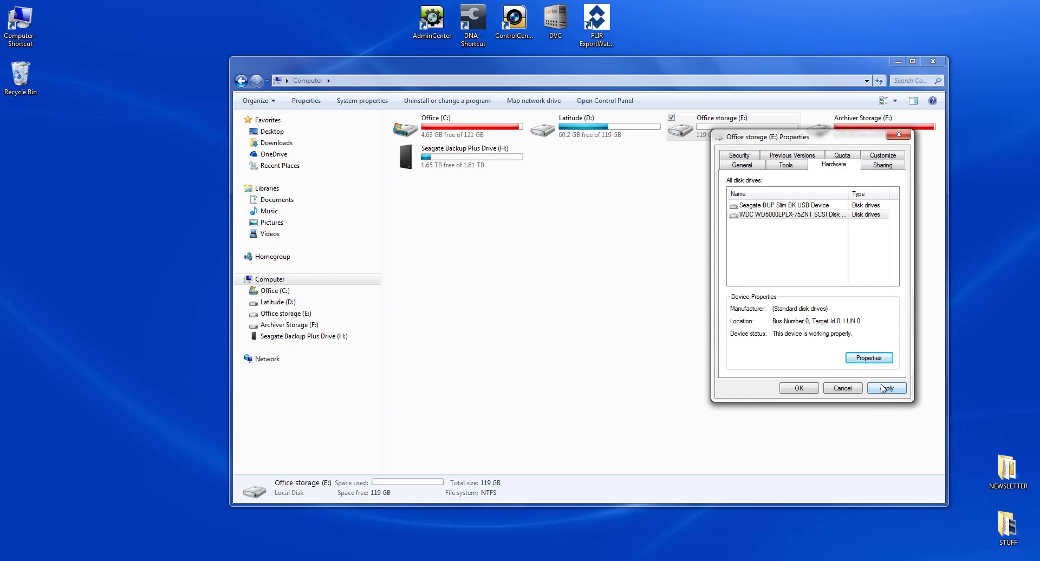
- Apply the E: drive property changes from the General tab and close the dialog
click(755, 167)
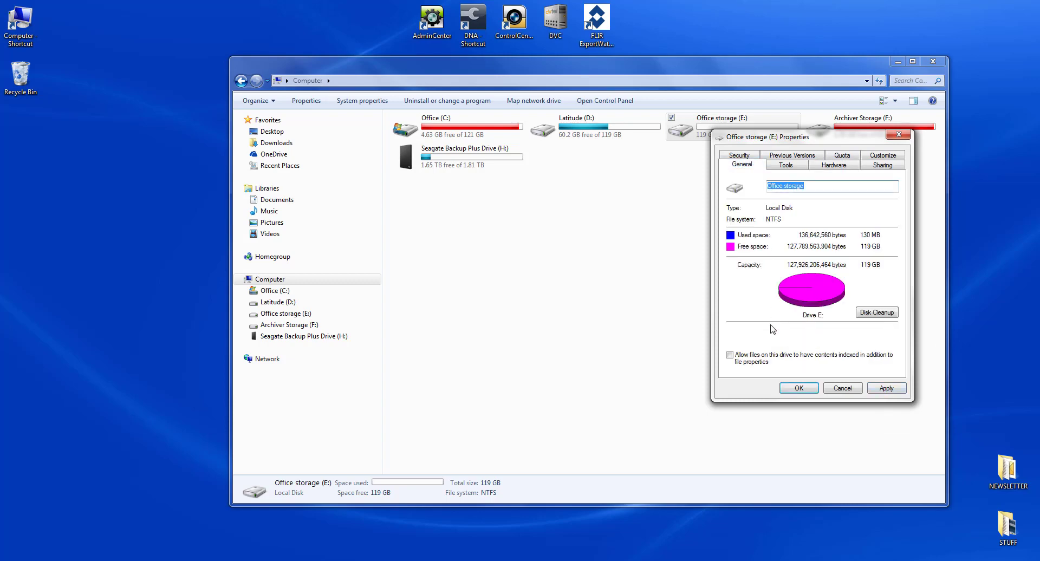
click(878, 389)
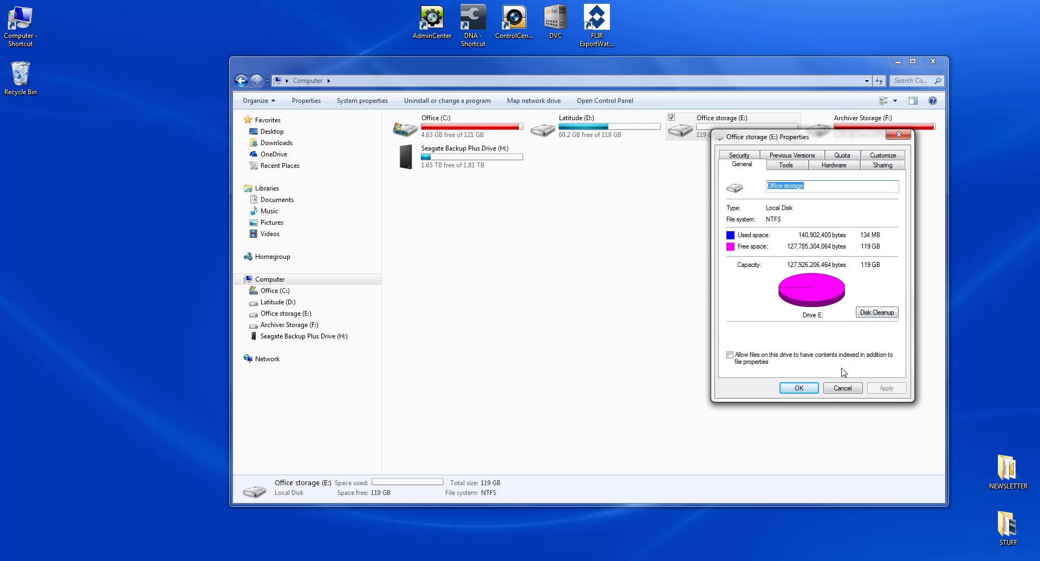
click(811, 389)
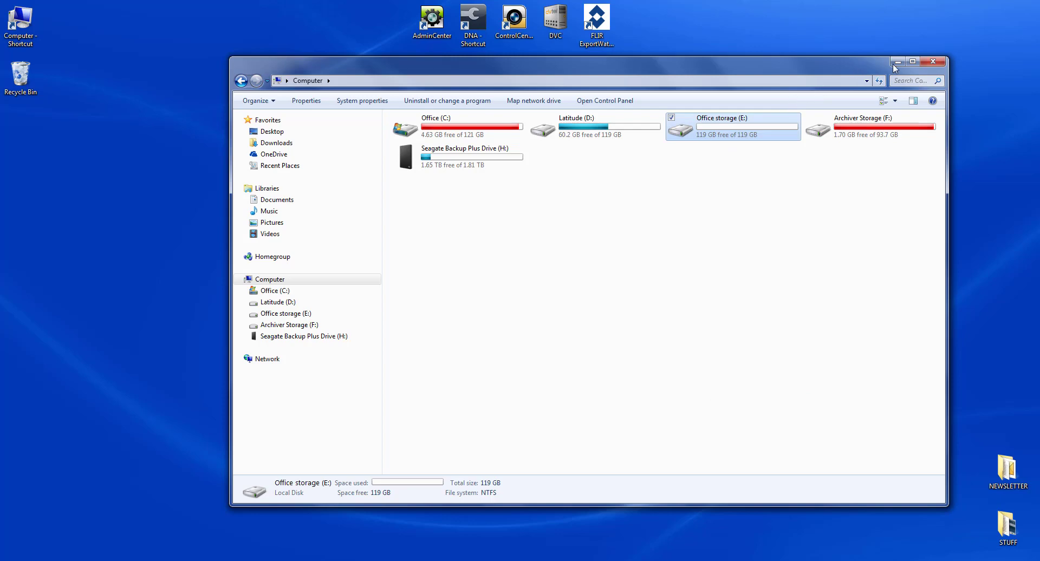
- Close Explorer, open the class archiver's Storage settings, and select E:\ (64 KB blocks, recommended)
click(932, 62)
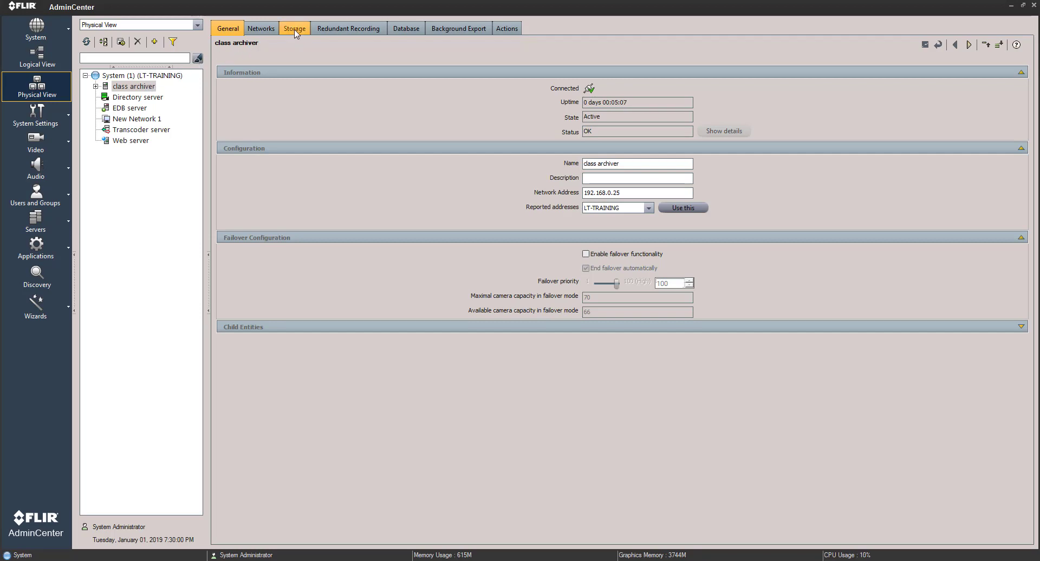
click(296, 30)
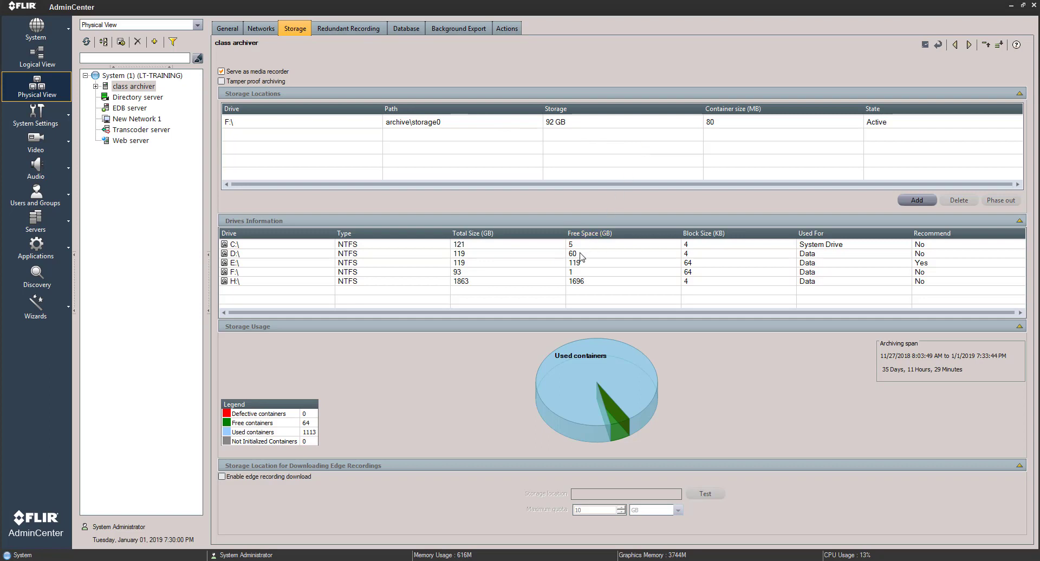
click(553, 272)
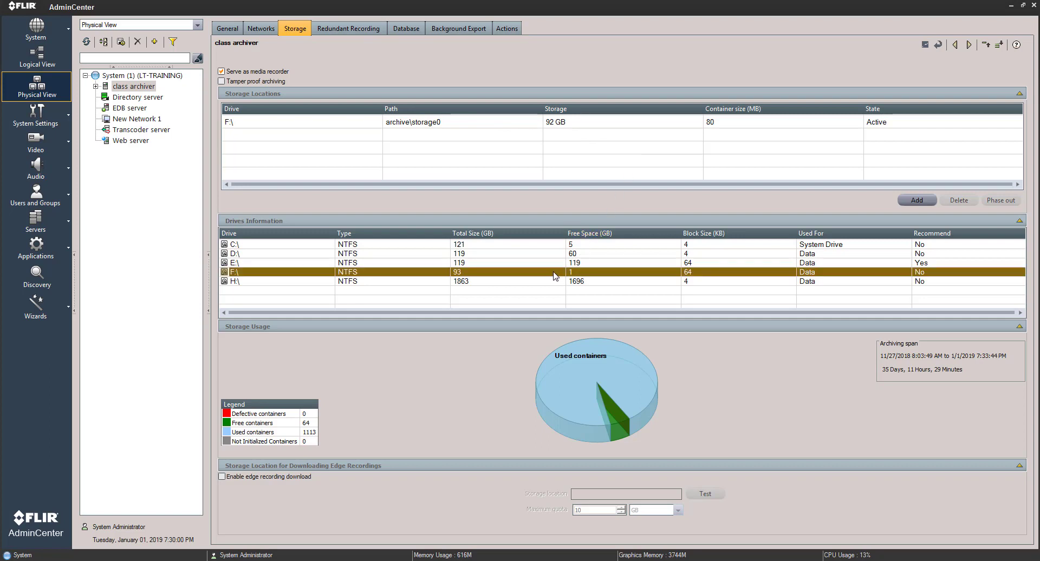
click(553, 266)
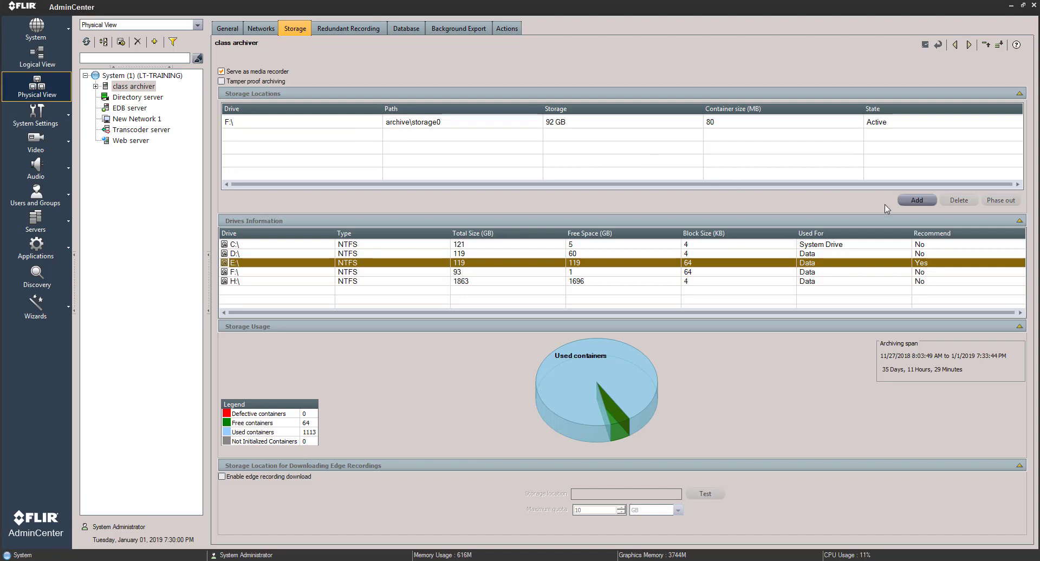
- Add an E:\ storage location with 118 GB and 80 MB containers, save it, and acknowledge the restart warning
click(914, 203)
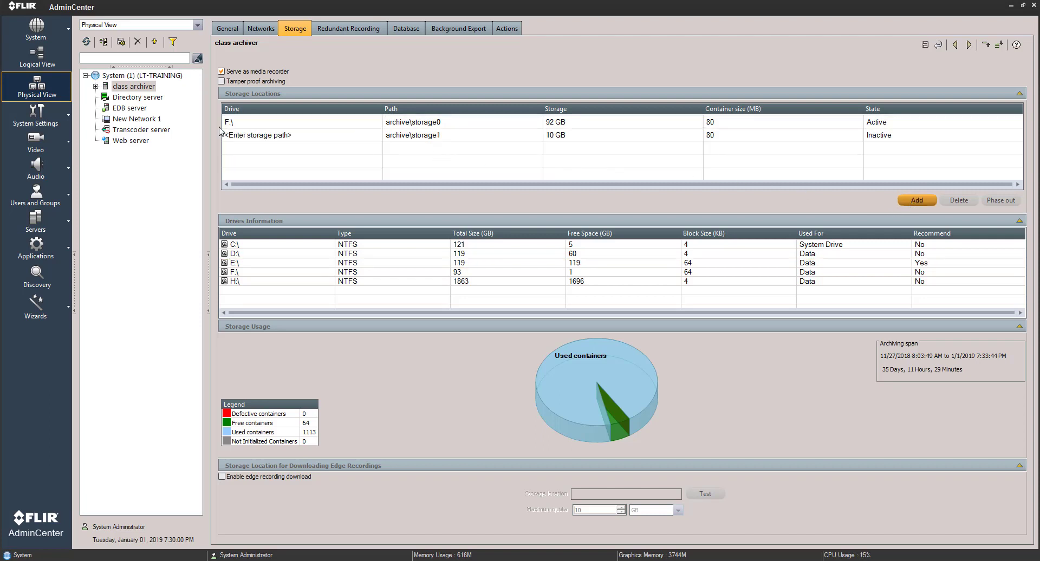
click(259, 137)
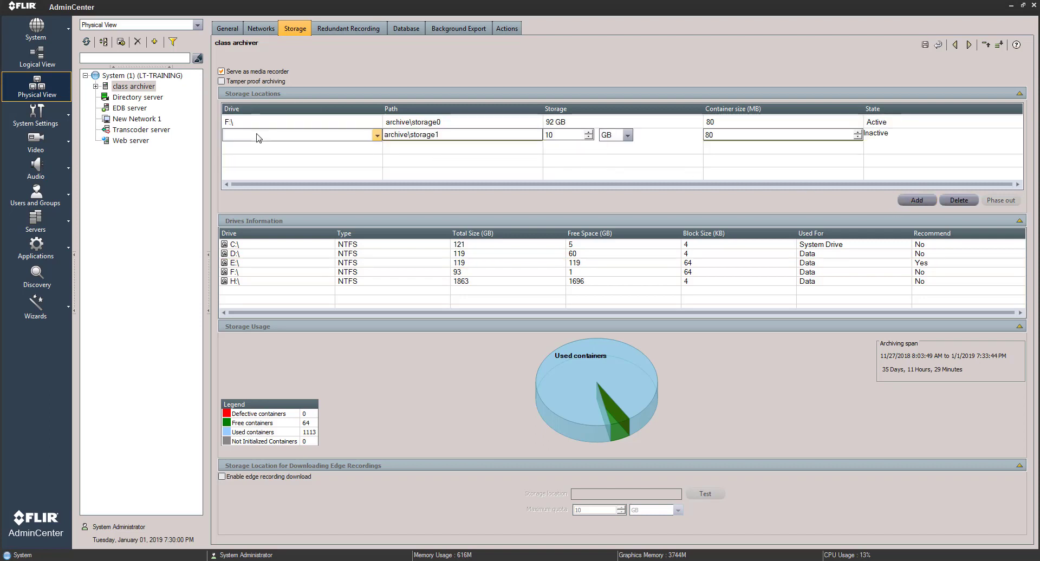
click(377, 136)
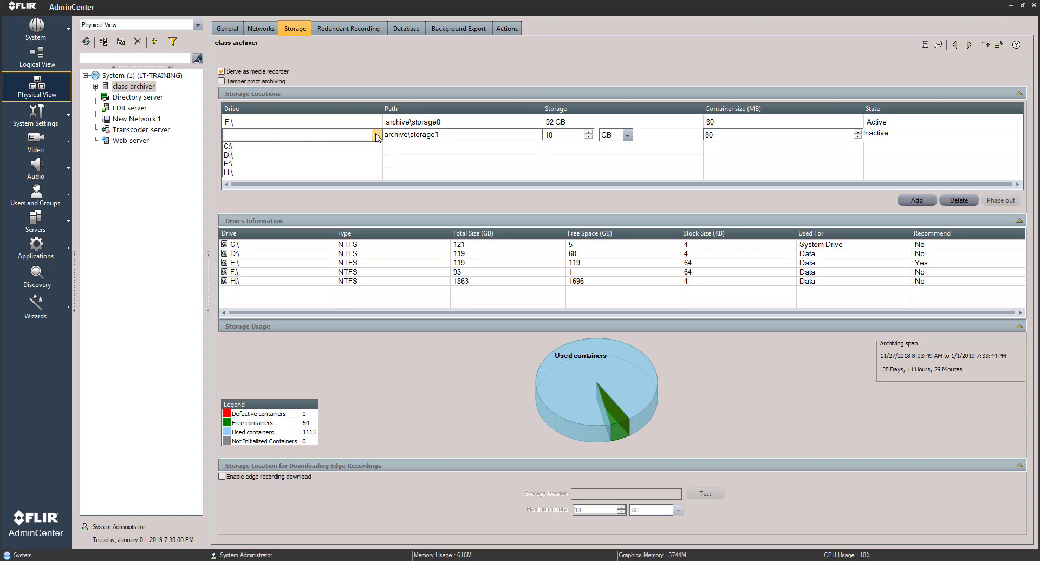
click(260, 166)
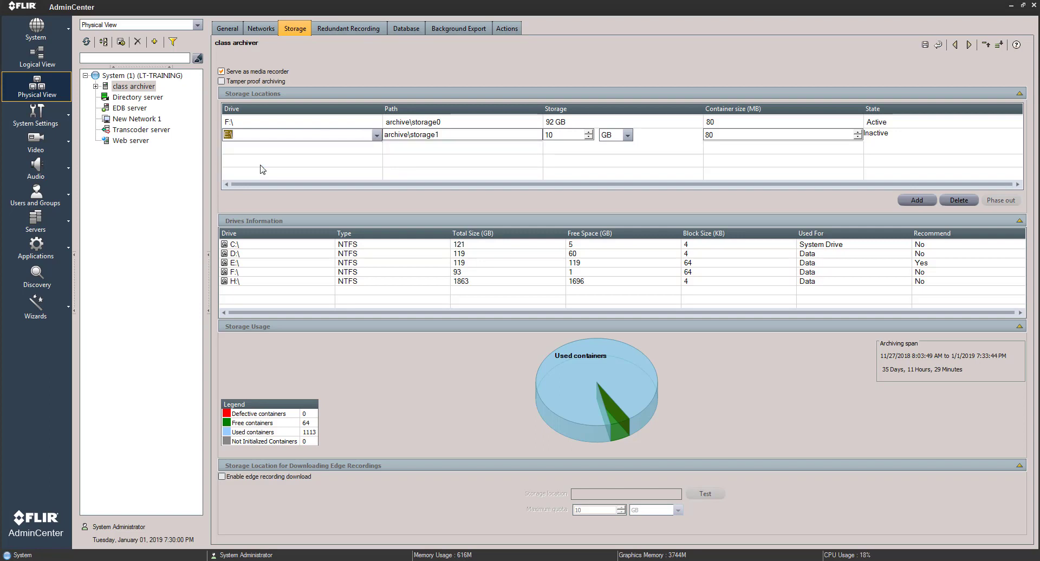
click(552, 134)
click(726, 135)
click(925, 46)
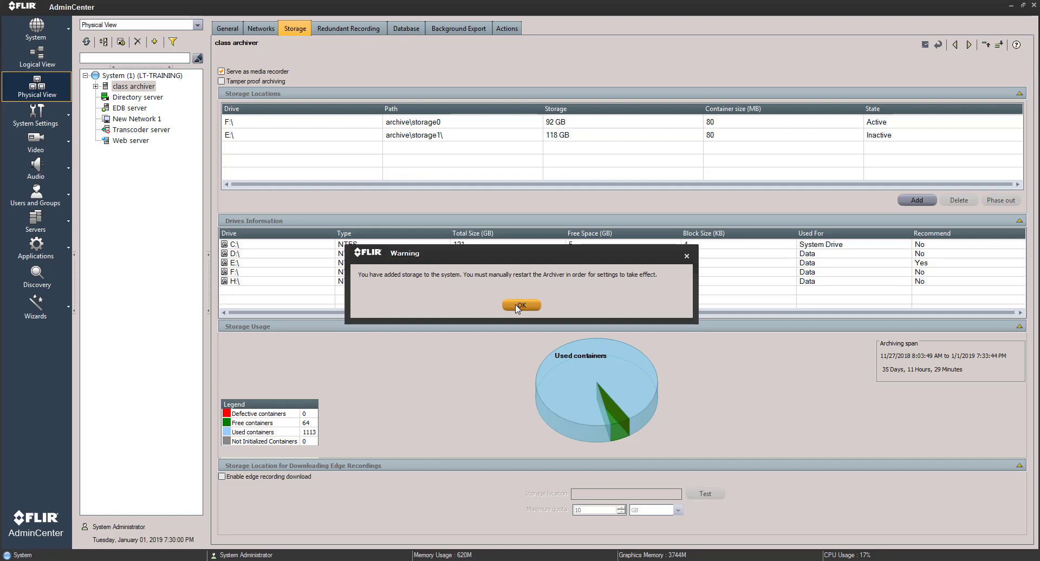
click(519, 306)
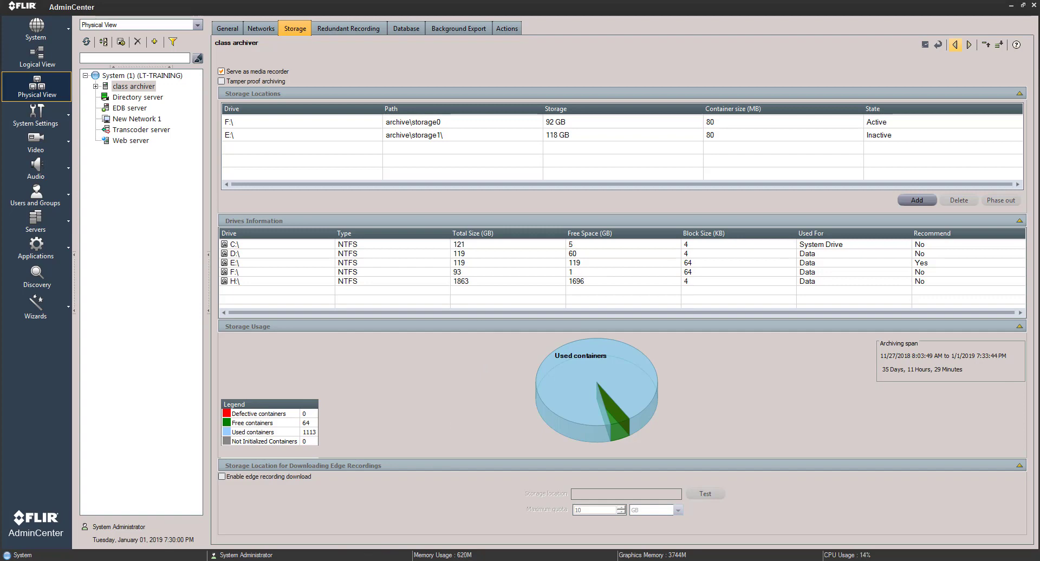
- Restart the DVTel.SafRun service in the Services console, then close Services
click(16, 558)
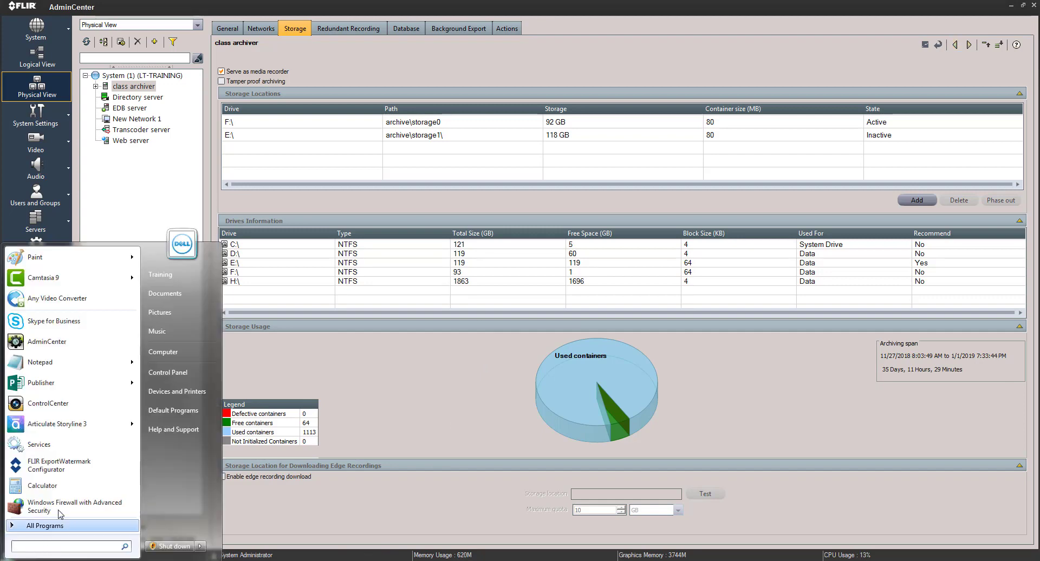
click(39, 444)
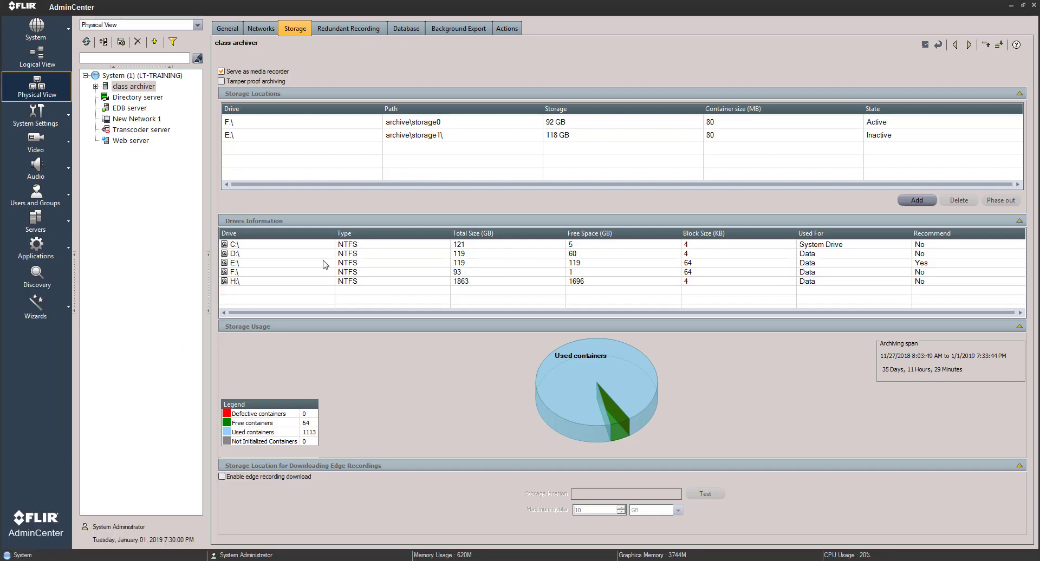
click(311, 203)
key(d)
scroll(284, 227, down, 1)
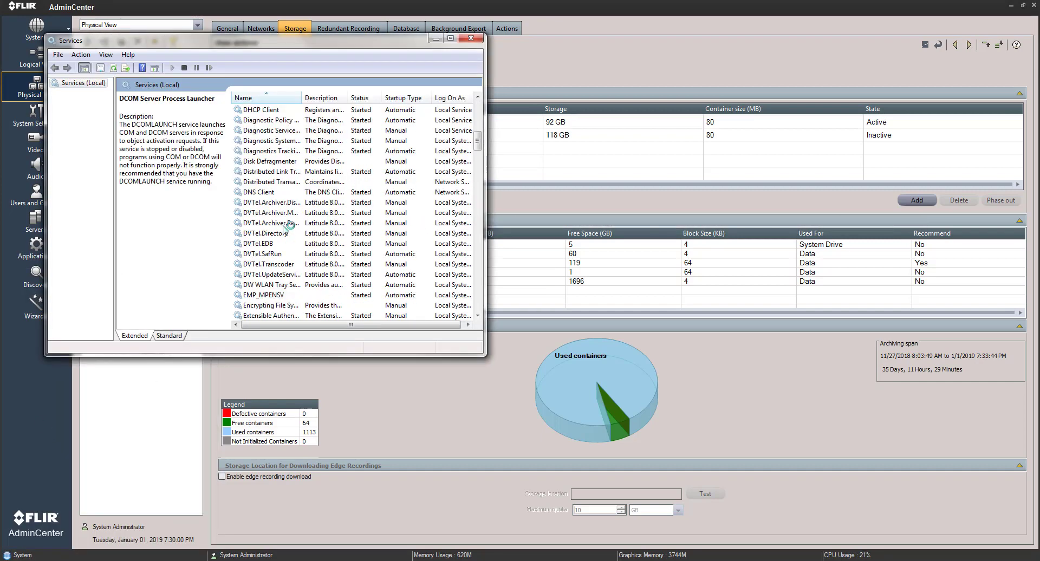
click(279, 254)
right_click(280, 259)
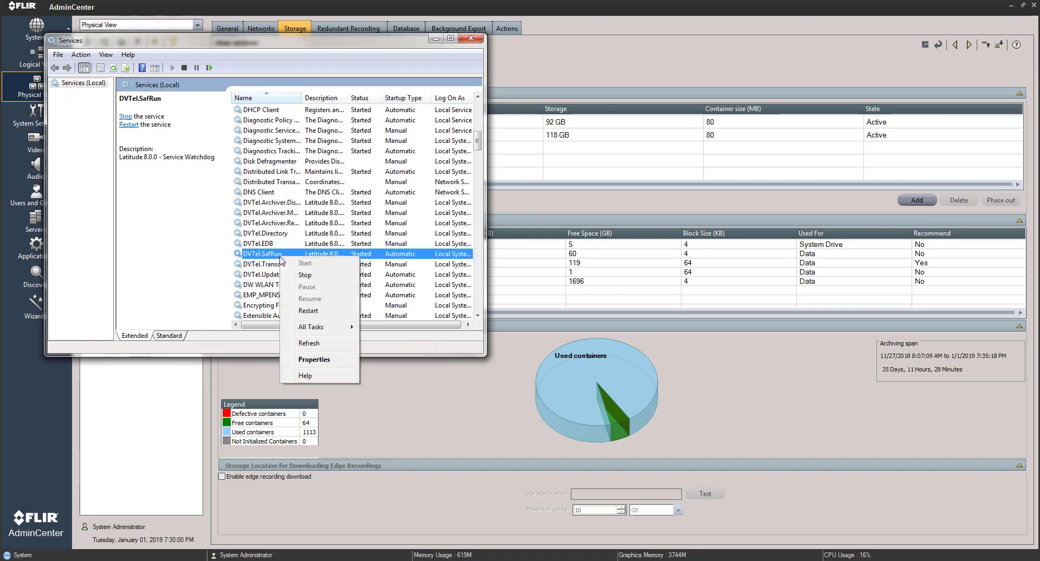
click(307, 311)
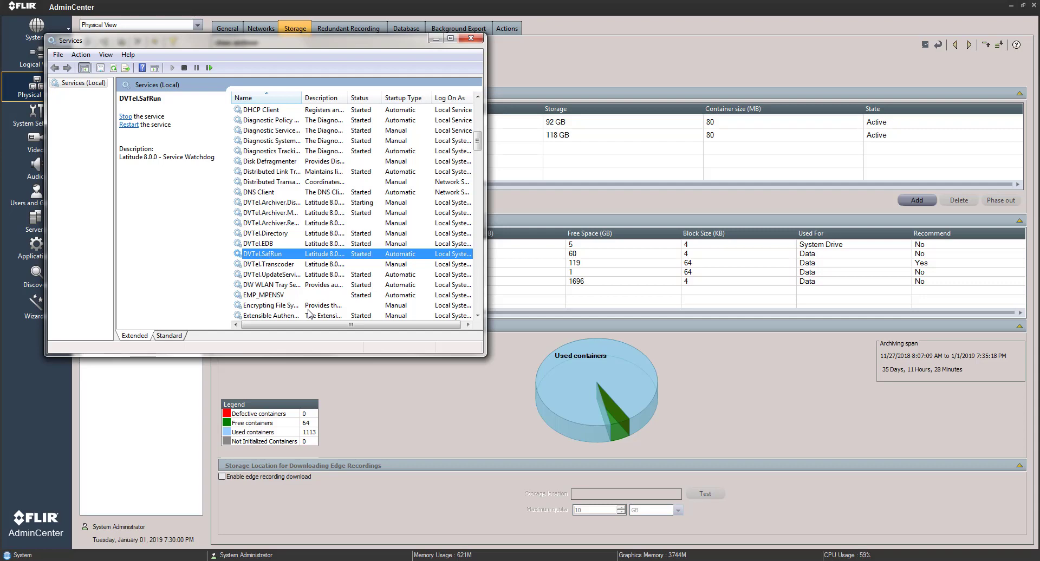
click(470, 39)
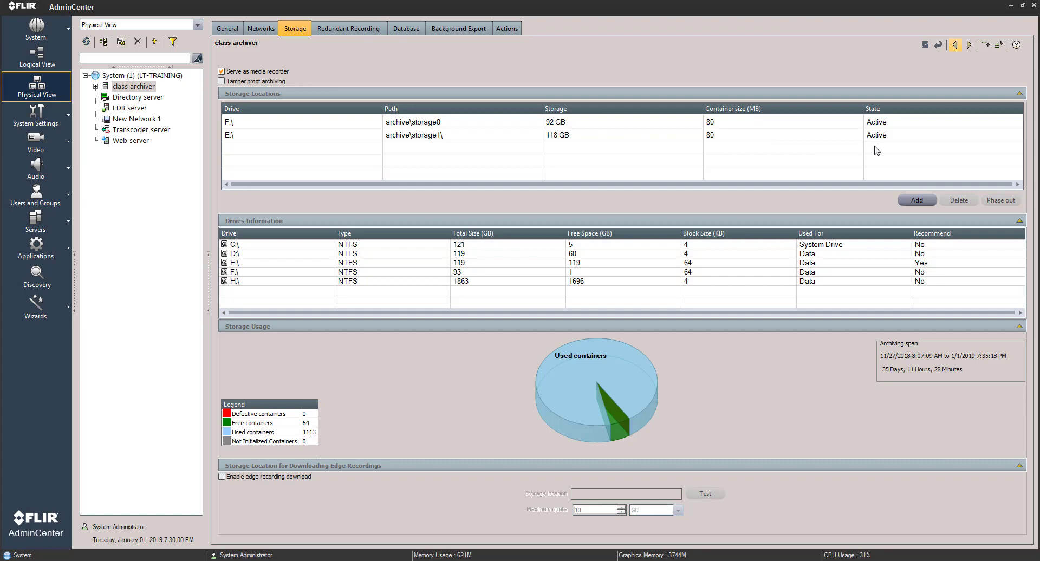